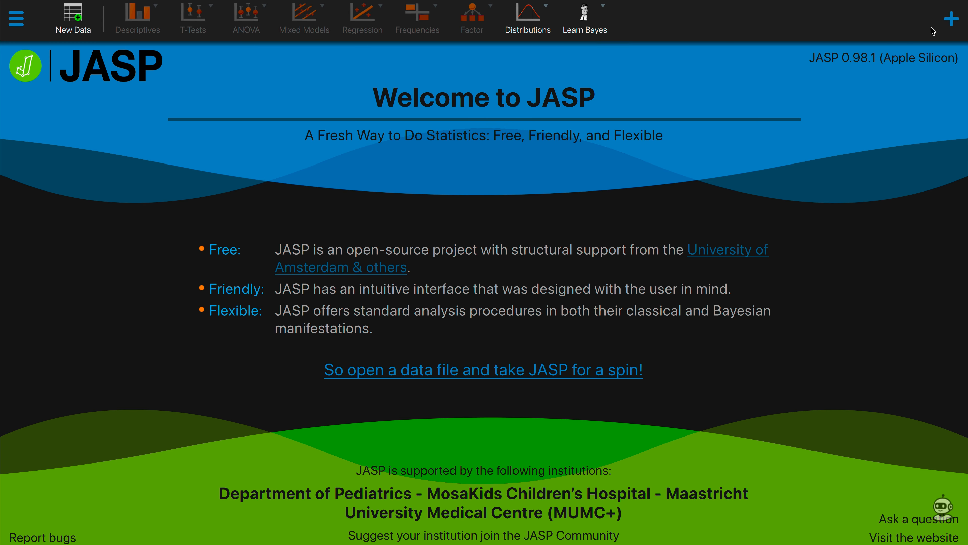
click(949, 21)
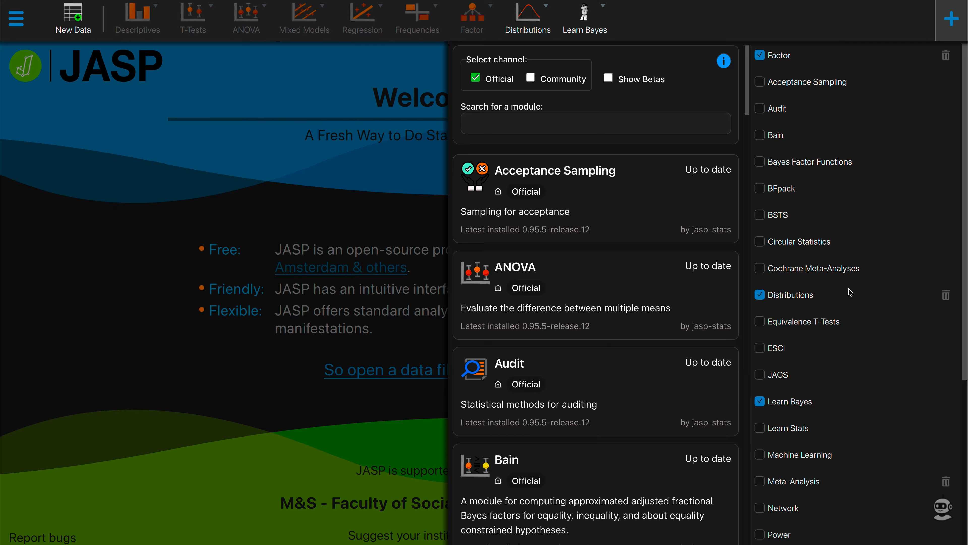
click(951, 20)
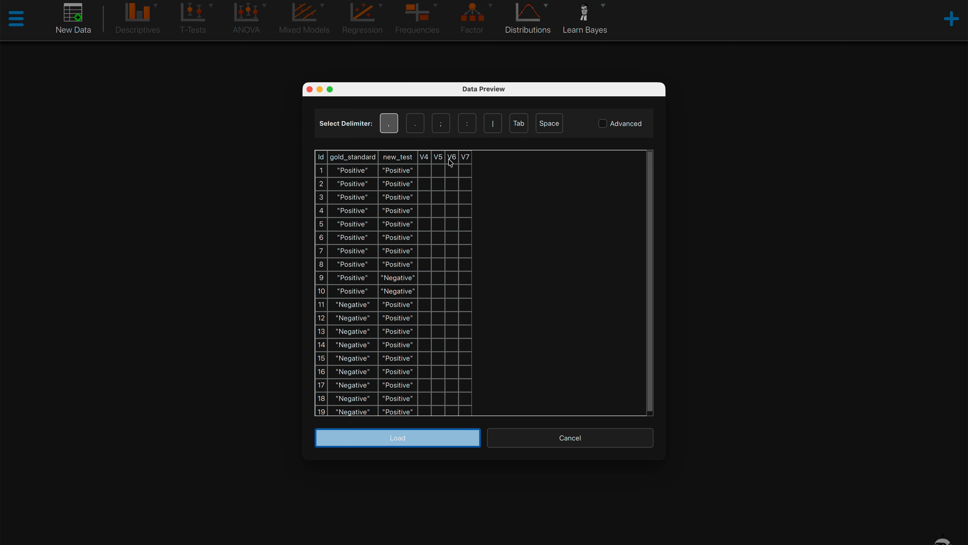
- Load the comma-delimited data with gold_standard and new_test, and start a Descriptive Statistics analysis
click(437, 446)
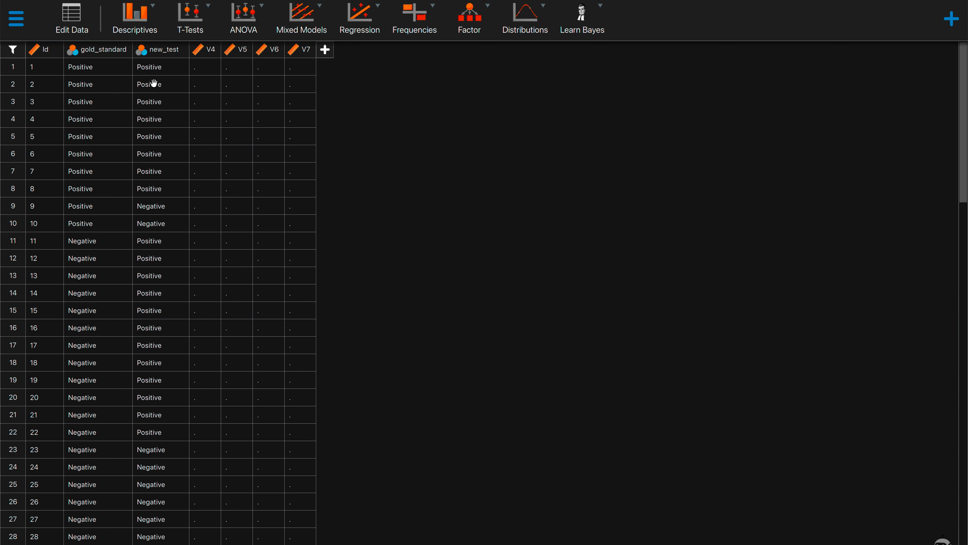
click(143, 24)
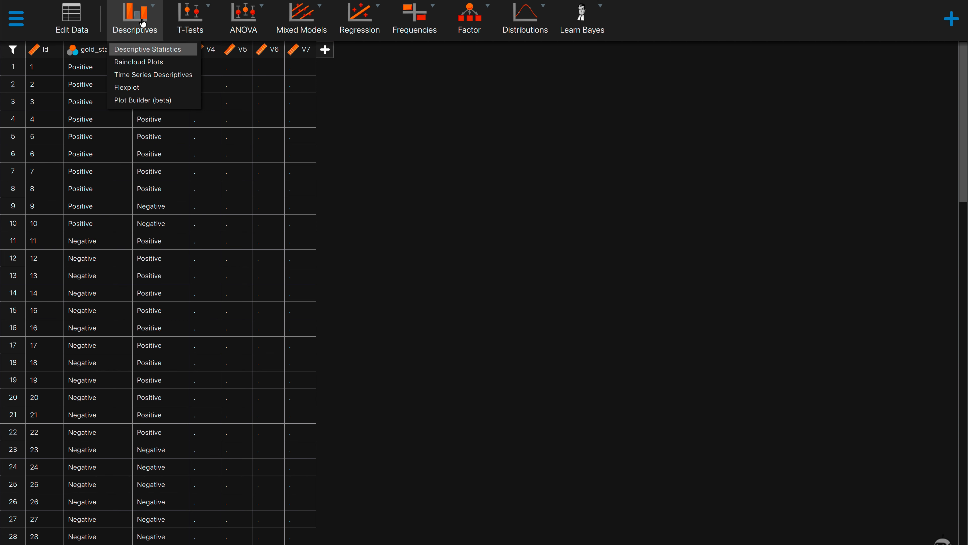
click(144, 53)
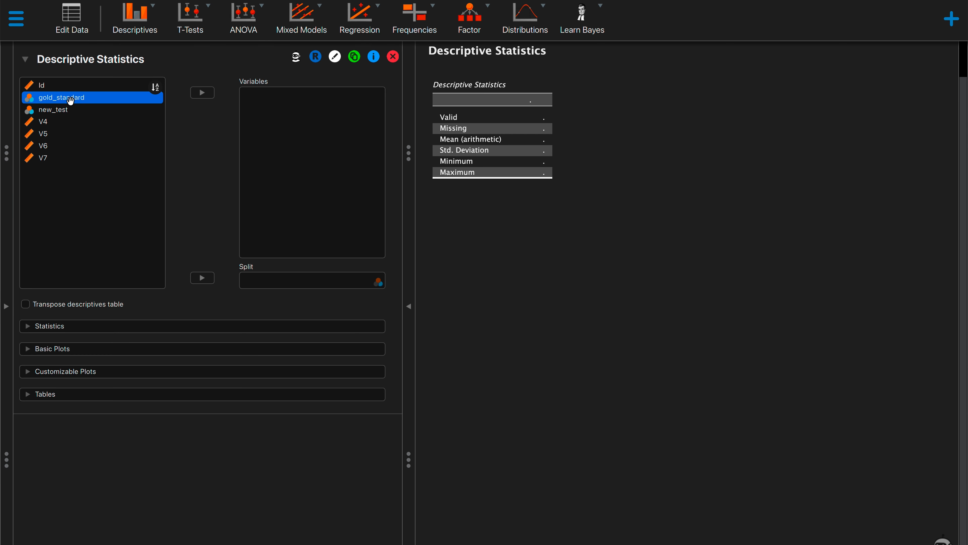
- Assign gold_standard as the split variable and new_test as the analysed variable
drag(71, 98, 285, 291)
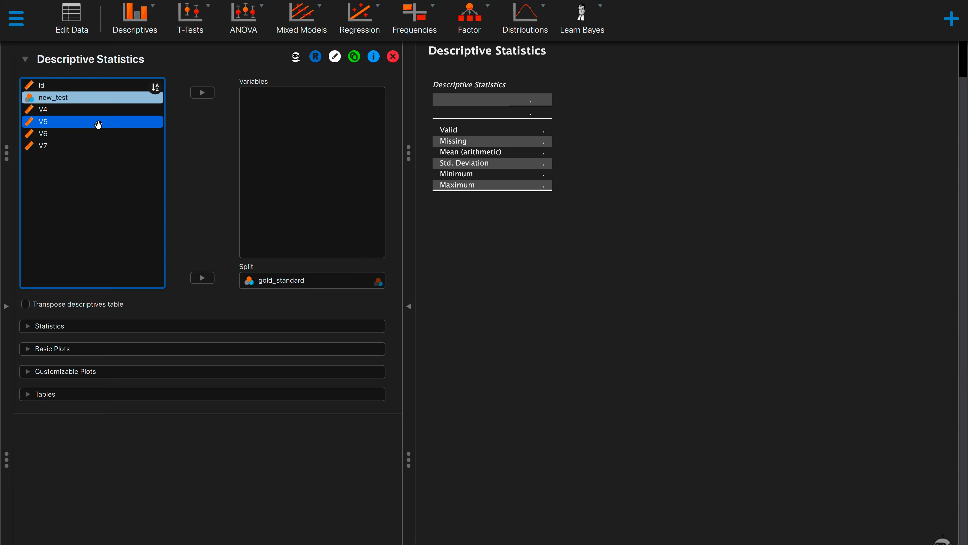
click(84, 109)
drag(84, 102, 323, 136)
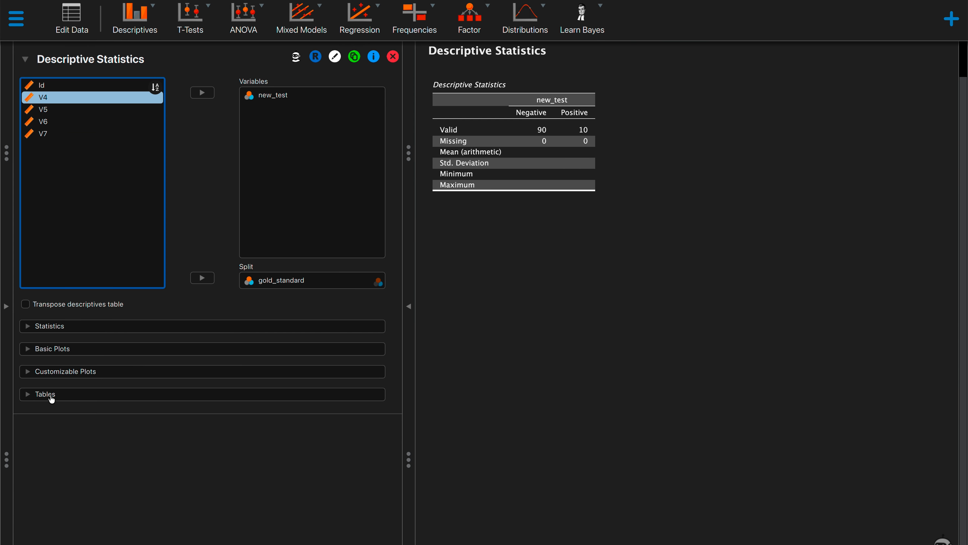
- Exclude the arithmetic mean, standard deviation, maximum and minimum from the descriptive statistics table
click(30, 327)
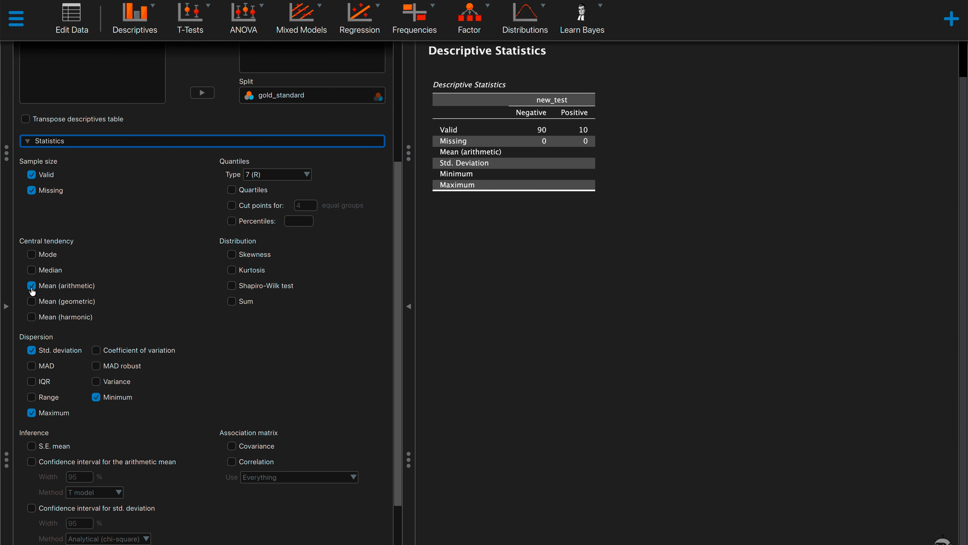
click(32, 287)
click(31, 350)
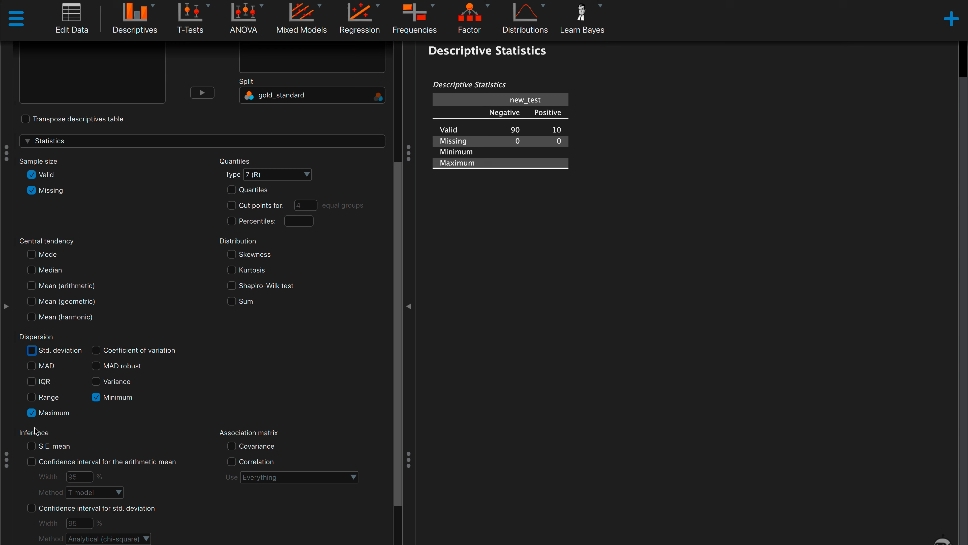
click(33, 415)
click(97, 398)
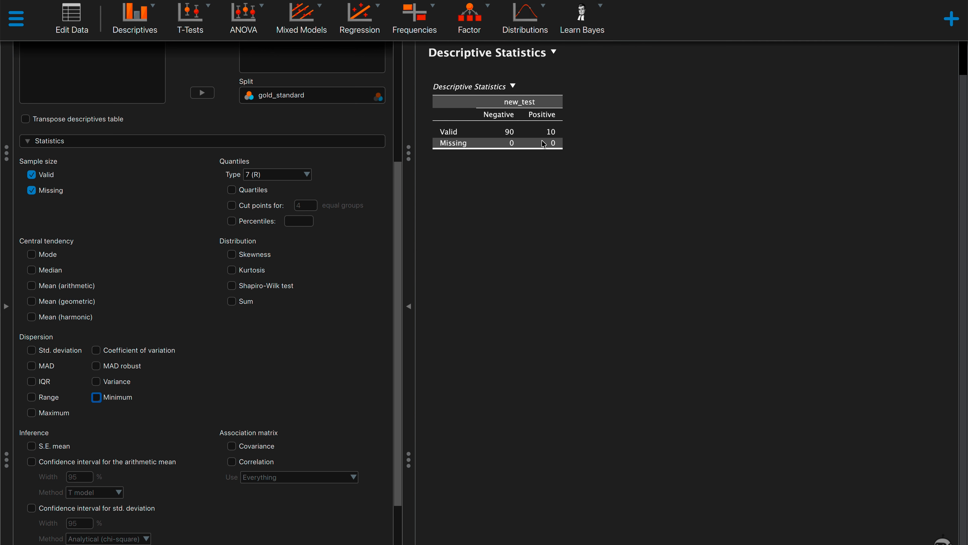
- Add frequency tables for new_test to the descriptive results
scroll(362, 327, down, 3)
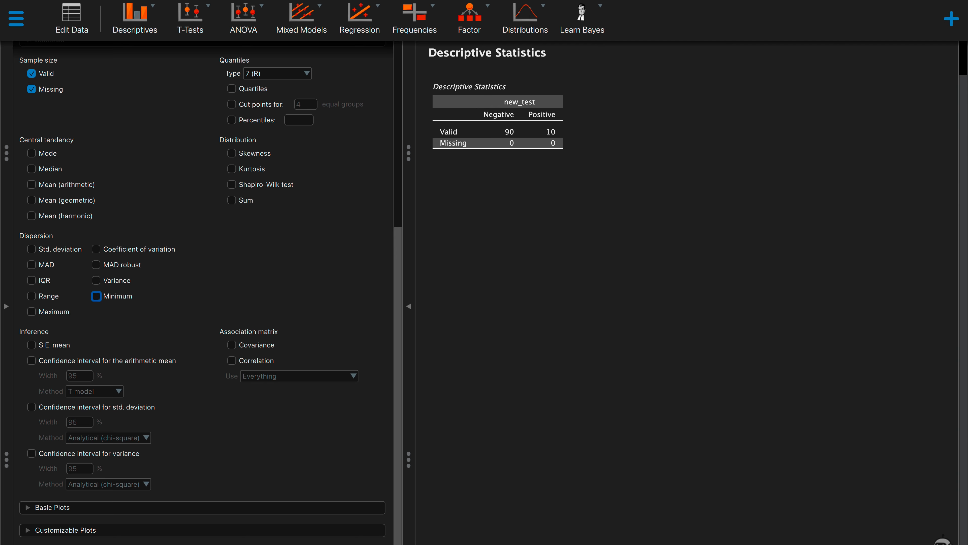
click(158, 543)
scroll(159, 515, down, 1)
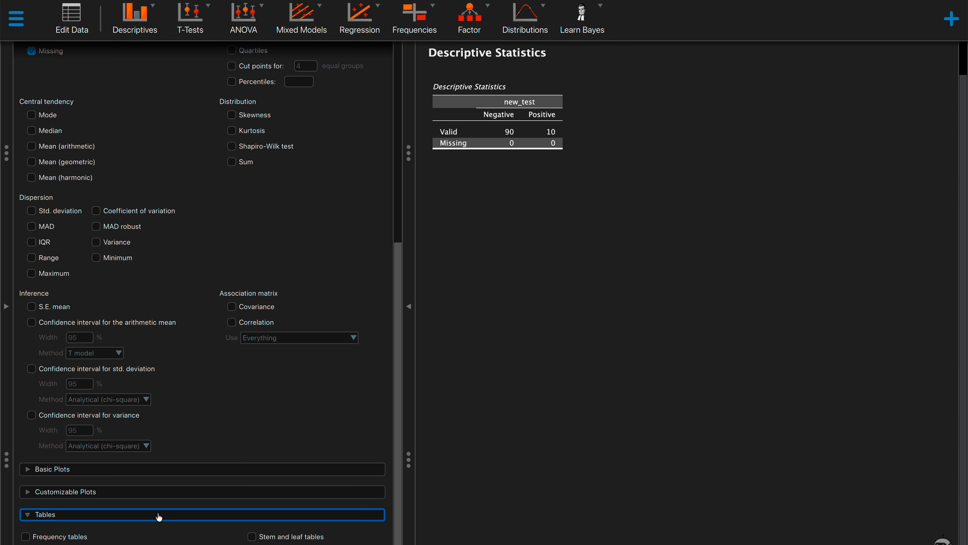
click(26, 537)
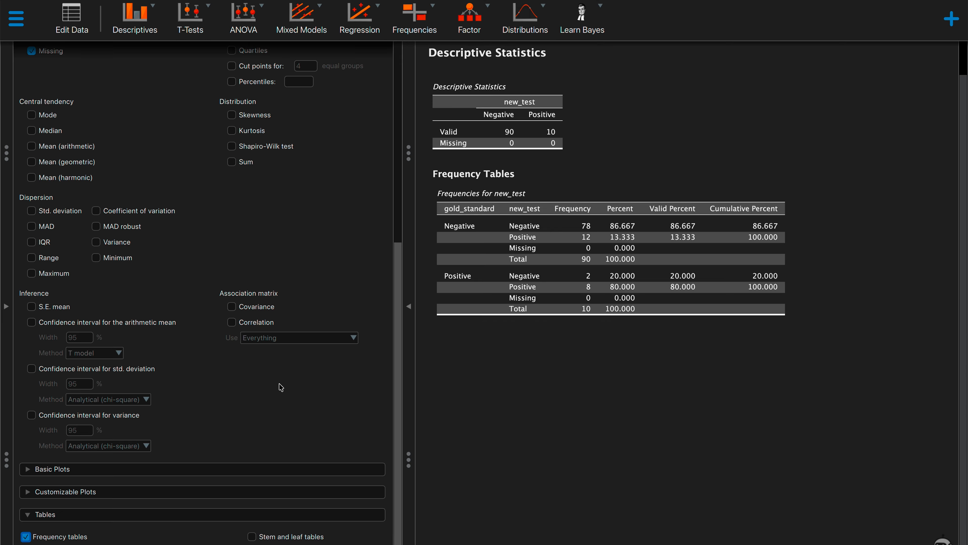
- Add distribution plots of new_test for both gold_standard groups and view them in the results
click(64, 472)
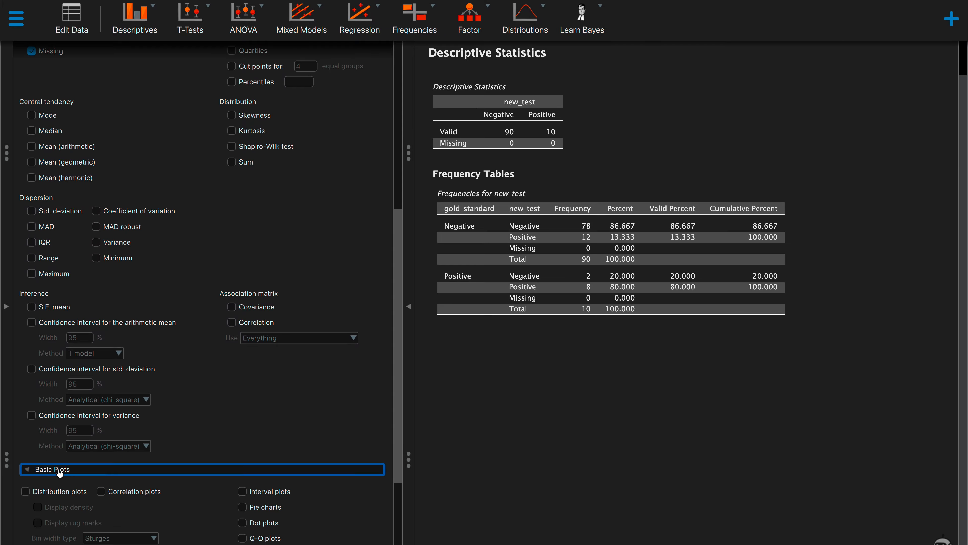
scroll(222, 449, down, 2)
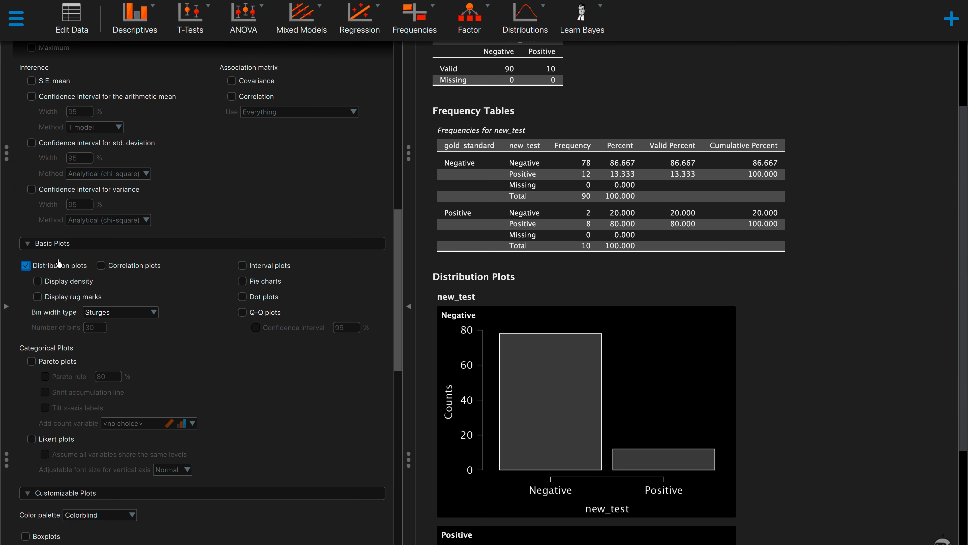
scroll(638, 349, down, 3)
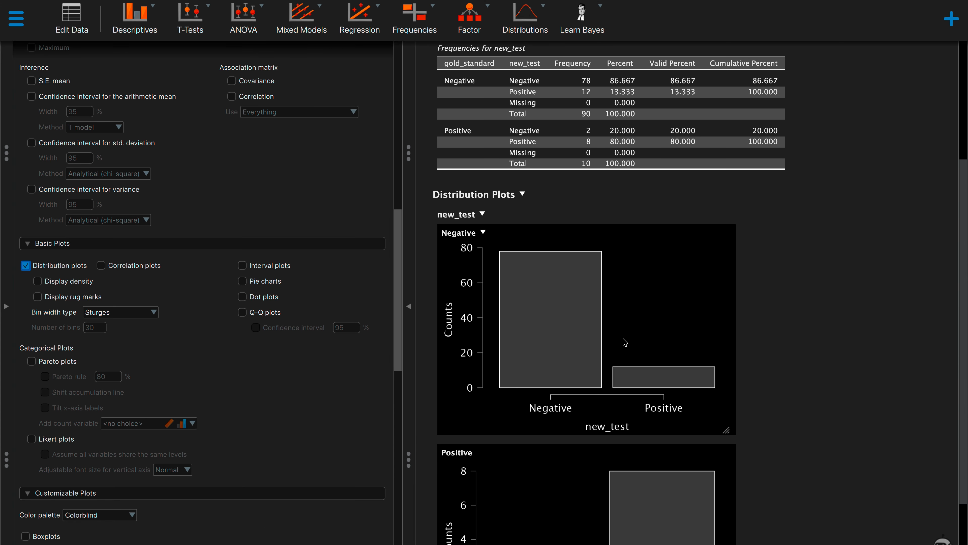
scroll(531, 282, down, 3)
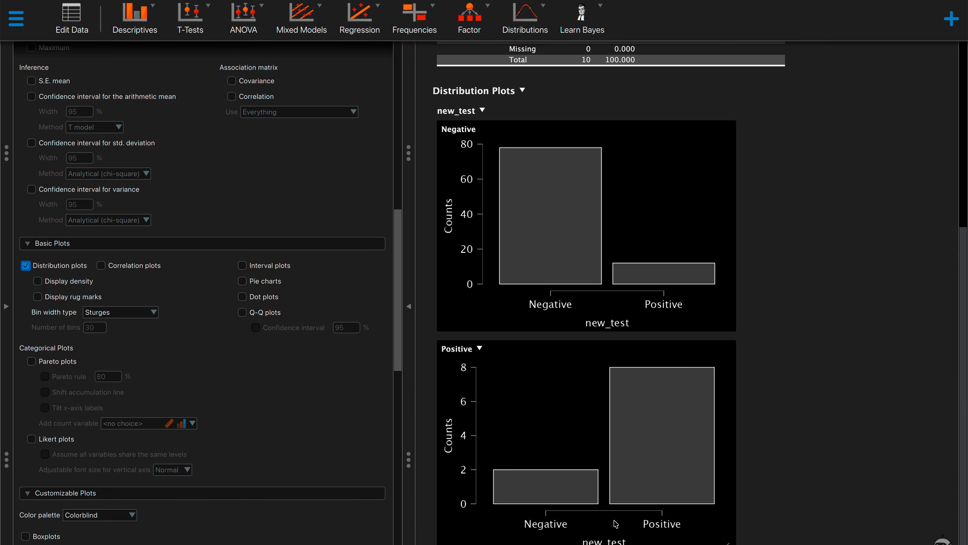
- Add a note to the new_test frequency table giving P(D) = 10/100 = .1, P(¬D) = 90/100 = .9, sensitivity 8/10 = .8 and specificity 78/90 = .867
scroll(810, 423, up, 8)
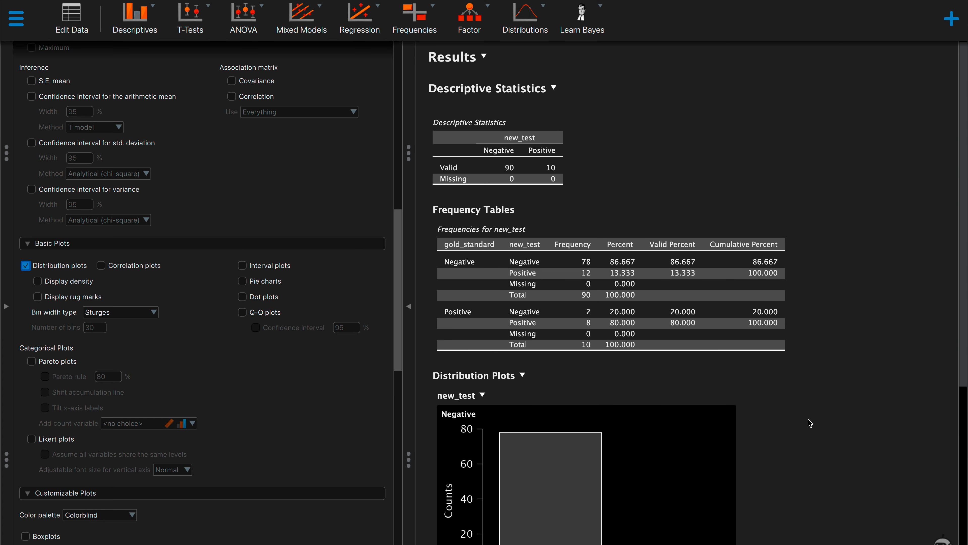
click(531, 229)
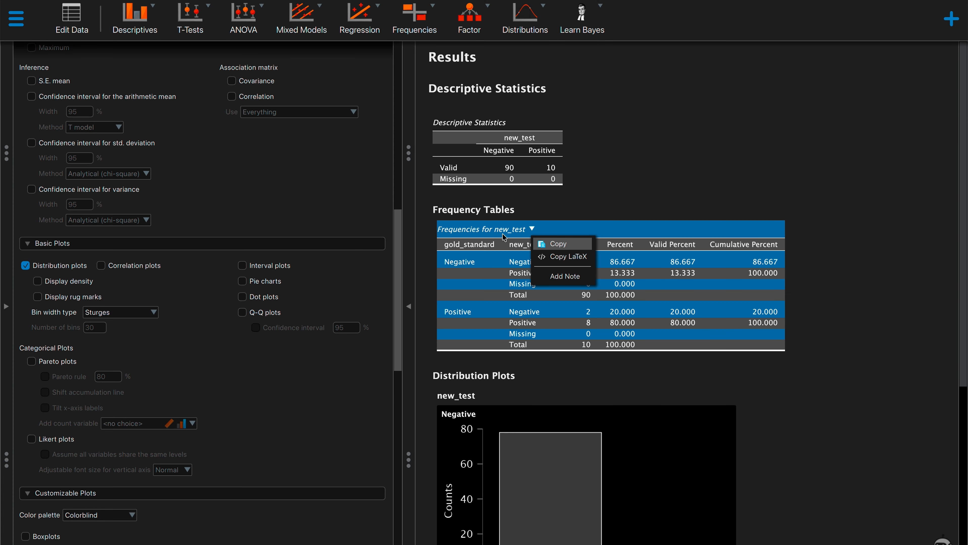
click(555, 279)
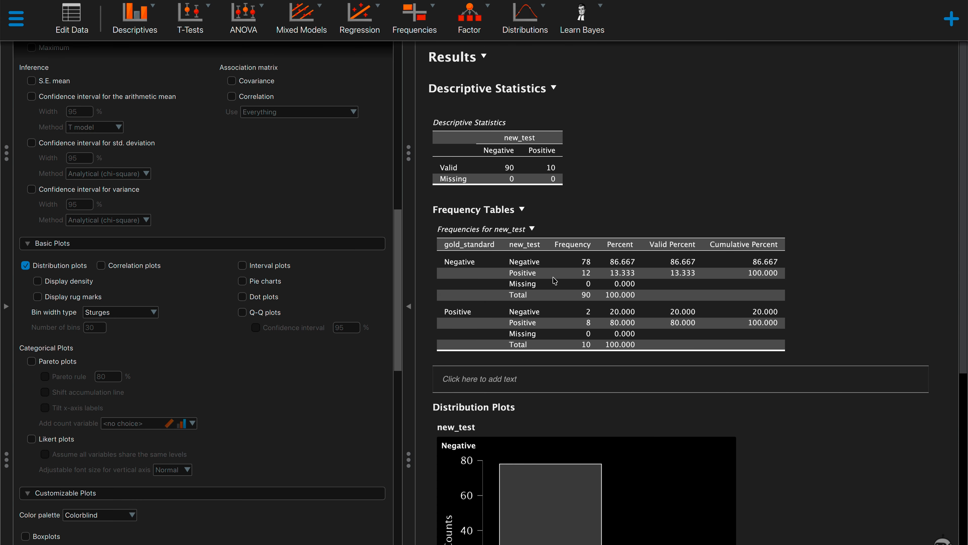
click(501, 379)
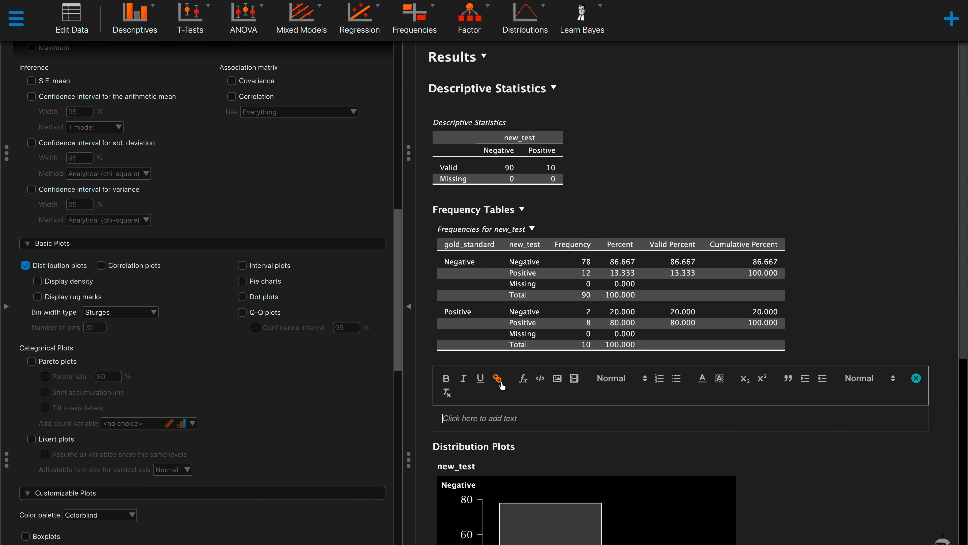
text(The sample prevalence is P(D) = 10/100 = .1 and P(¬D) = 90/100 = .9. The sensitivity of the new test is P(+ | D) = 8/10 = .8. The specificity of the new test is P(− | ¬D) = 78/90 = .867.)
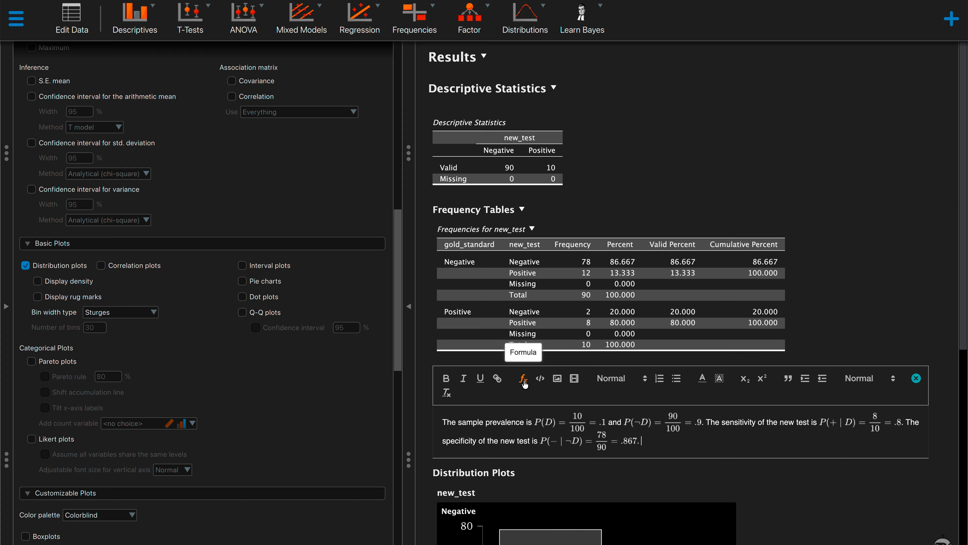
- Examine the LaTeX source of the note's P(D), P(¬D) and P(+ | D) formulas, including the \dfrac, \neg and \mid commands
click(565, 422)
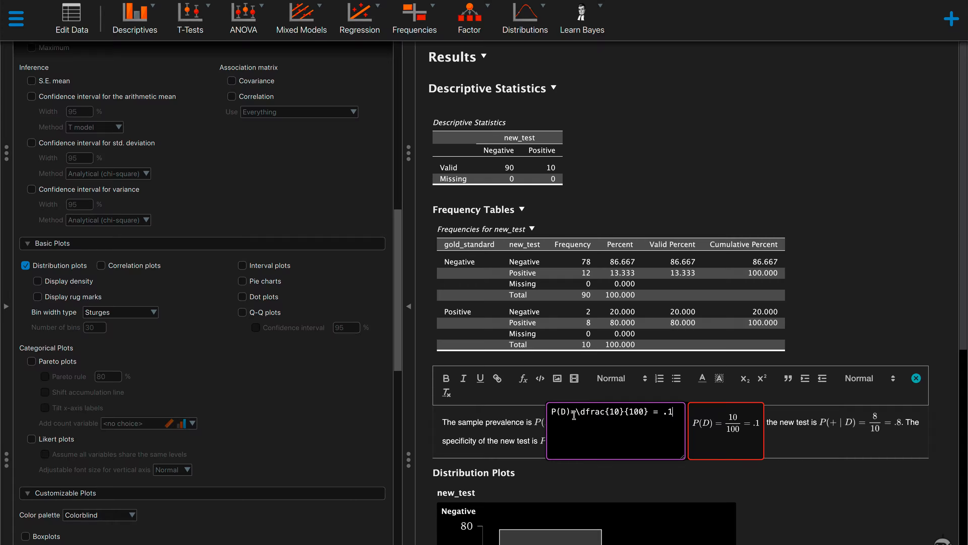
drag(575, 412, 603, 414)
click(793, 425)
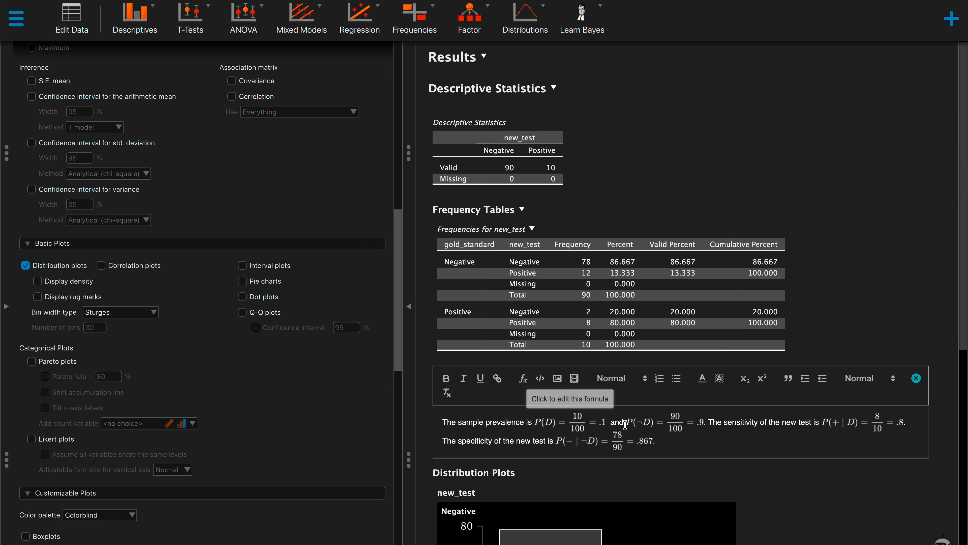
click(644, 422)
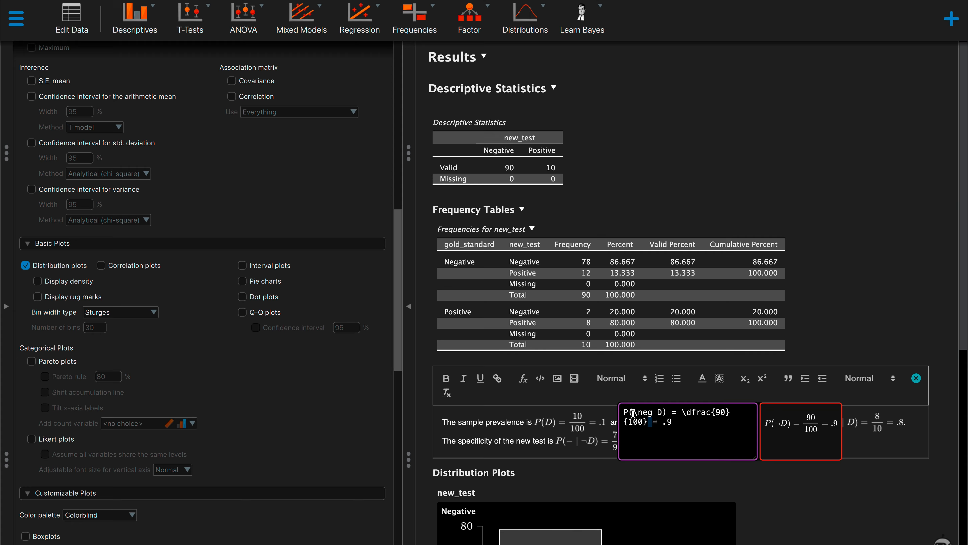
drag(633, 413, 653, 412)
click(680, 421)
drag(682, 412, 711, 413)
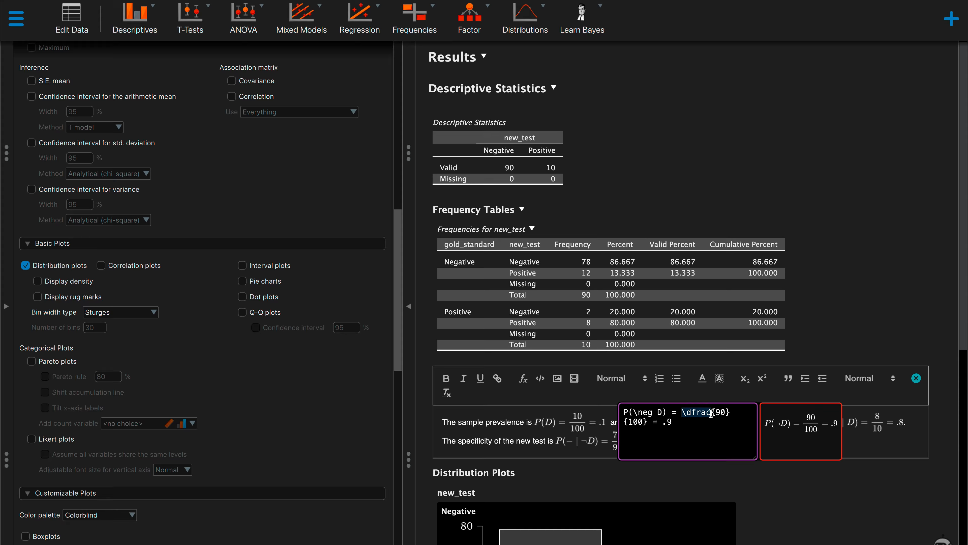
click(871, 441)
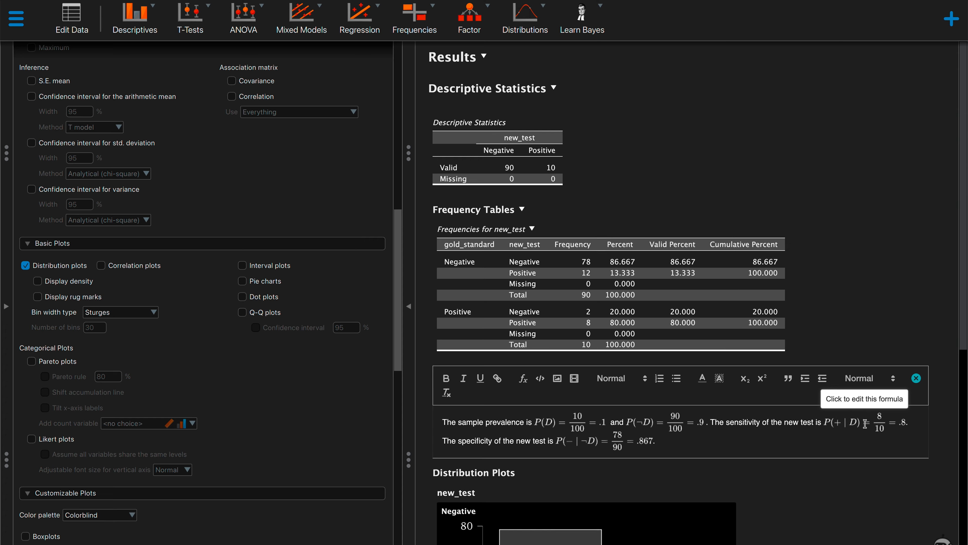
click(847, 423)
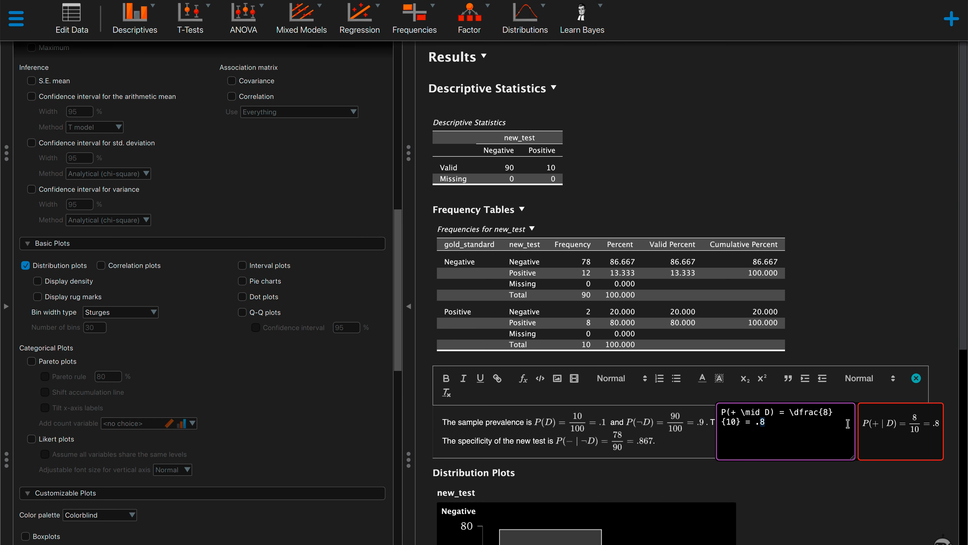
drag(741, 412, 759, 412)
click(700, 424)
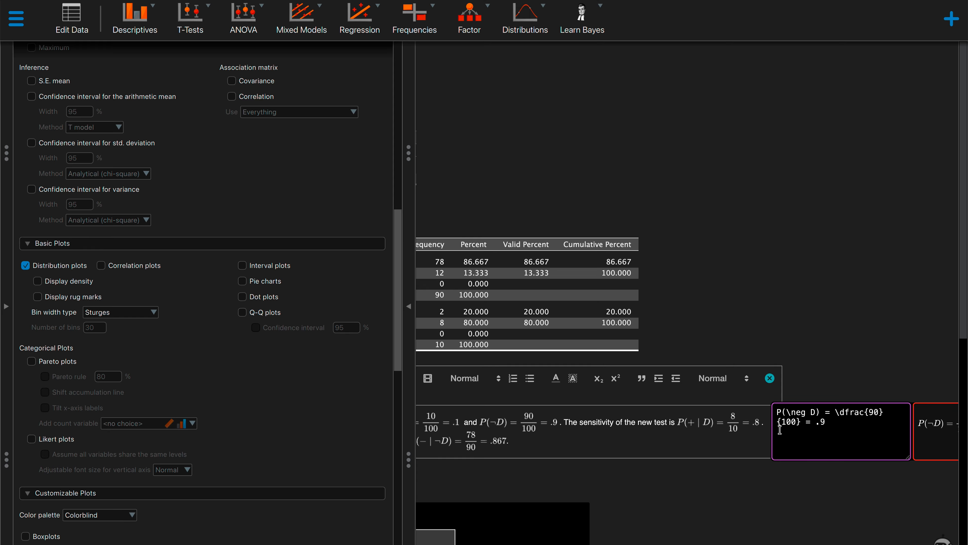
click(756, 434)
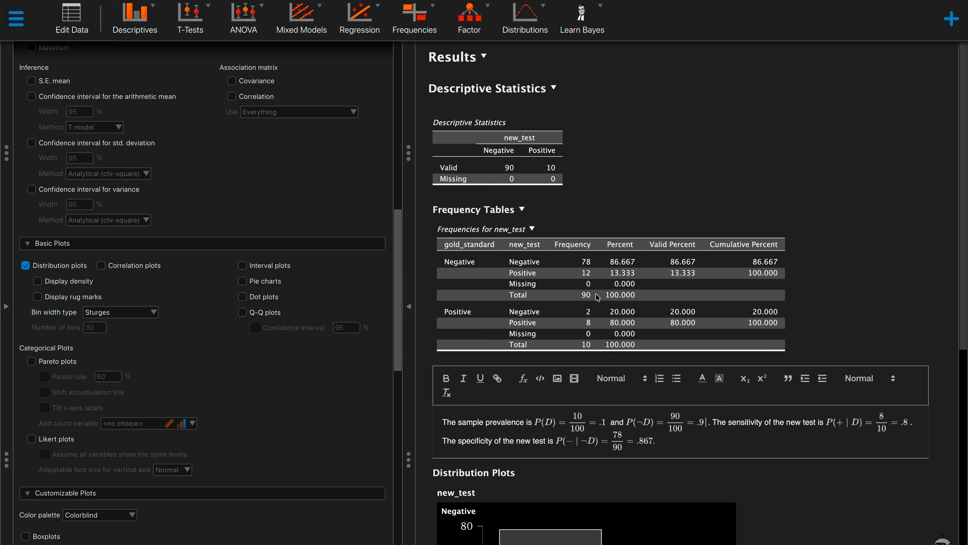
click(664, 441)
- Review the new_test distribution plots and start a Binary Classification analysis from the Learn Bayes module
scroll(664, 442, down, 5)
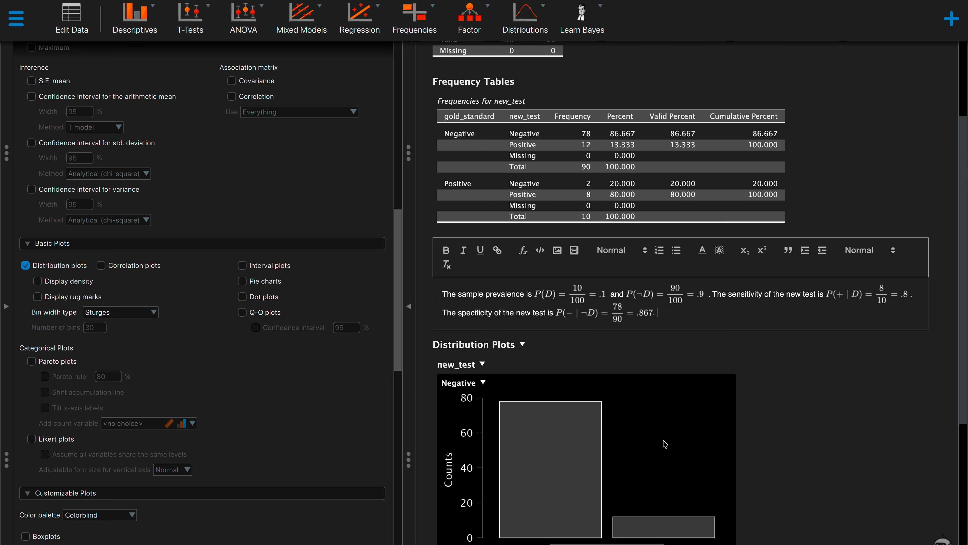
scroll(665, 443, down, 5)
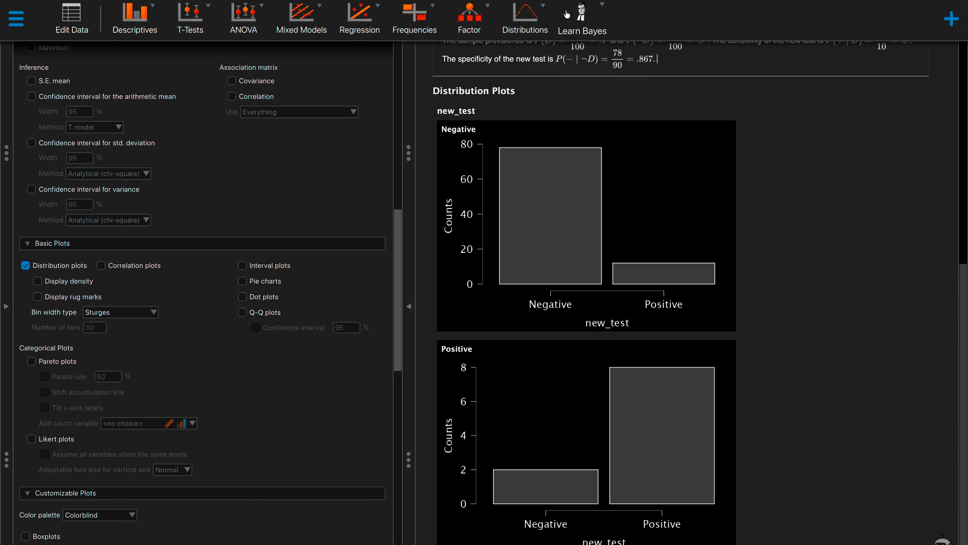
click(580, 16)
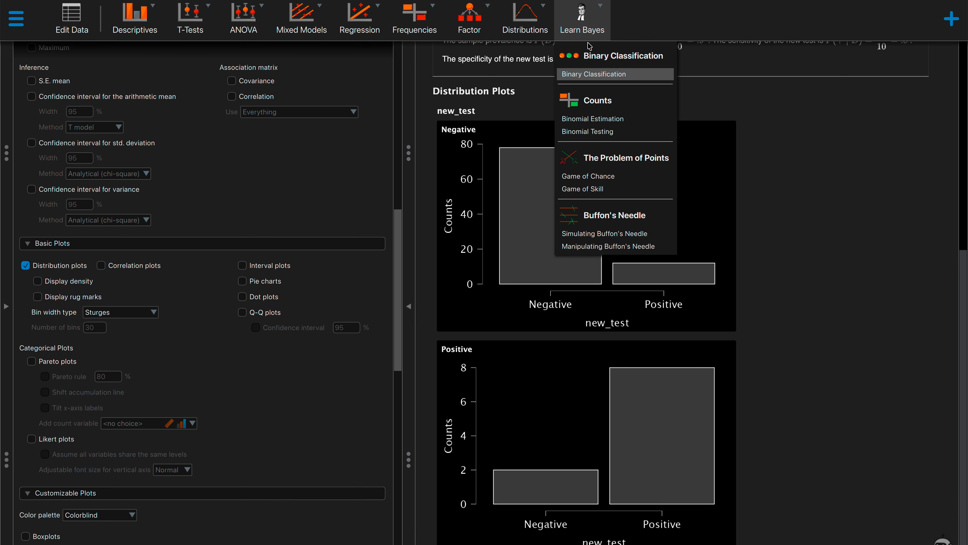
click(577, 76)
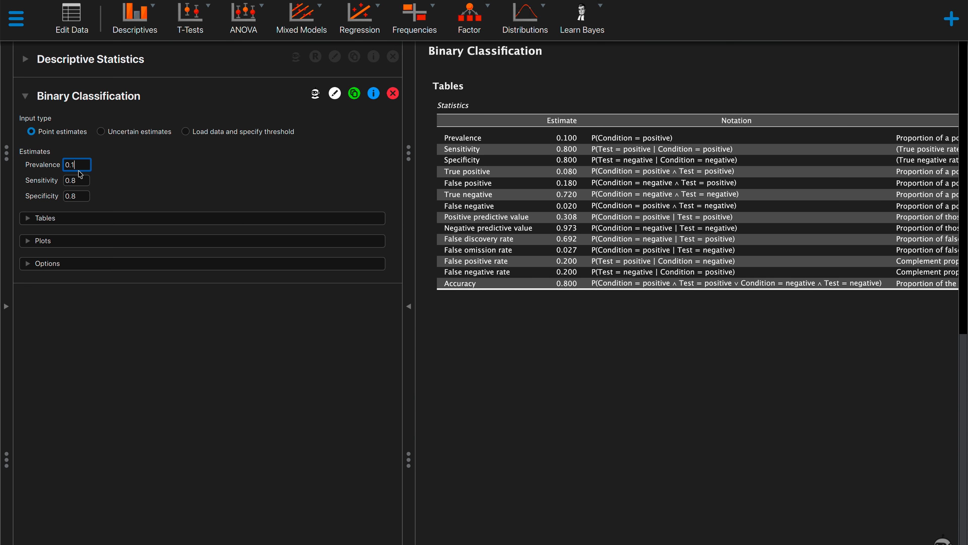
- Set the Prevalence estimate of the Binary Classification analysis to 0.2 and return to the frequency table results
key(BackSpace)
text(2)
scroll(484, 218, up, 12)
scroll(485, 218, up, 1)
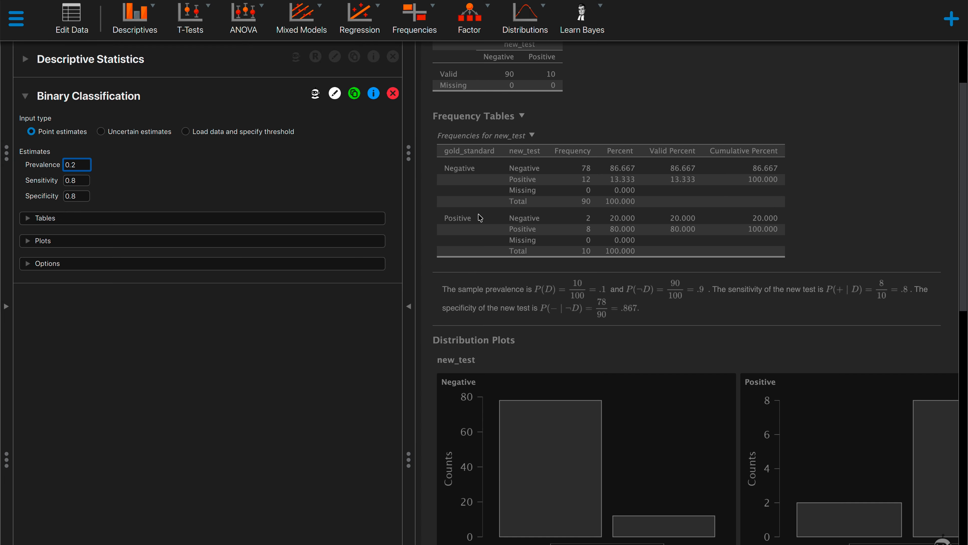
- Set the Binary Classification specificity estimate to 0.867, keeping the sensitivity at 0.8
click(81, 181)
click(82, 194)
text(67)
click(202, 333)
click(273, 190)
- Add a note to the Binary Classification Statistics table giving PPV P(D | +) = .601 and NPV P(¬D | −) = .945 for a population prevalence of 20%
scroll(568, 243, down, 1)
scroll(569, 243, down, 12)
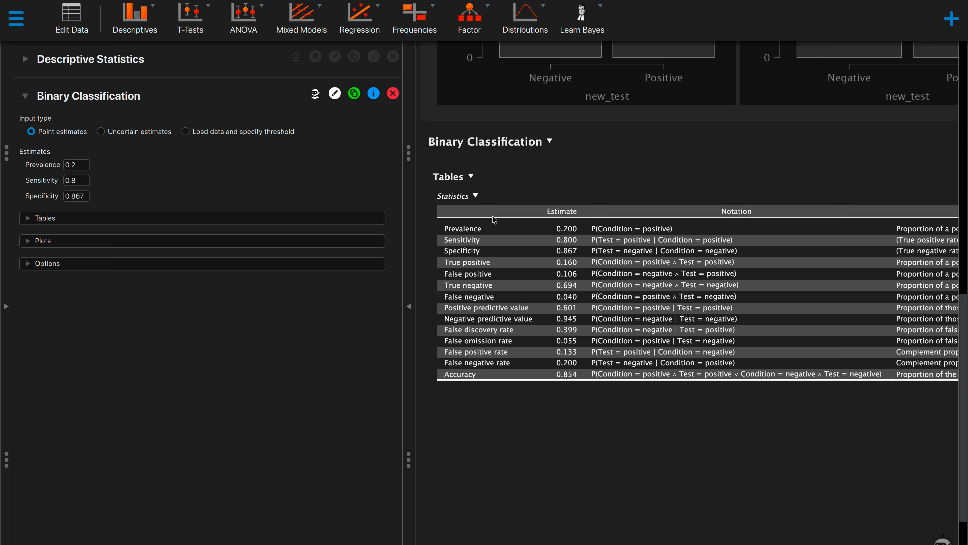
click(476, 197)
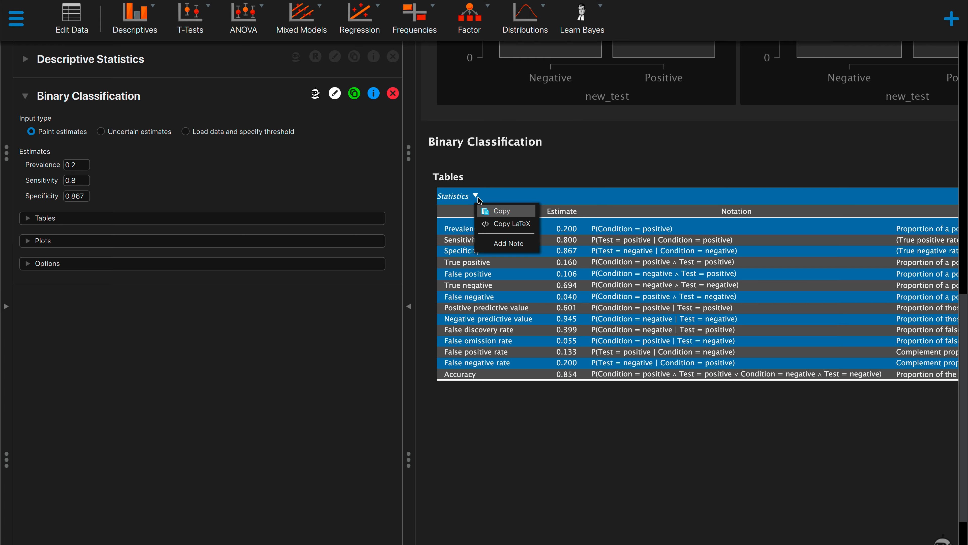
click(507, 244)
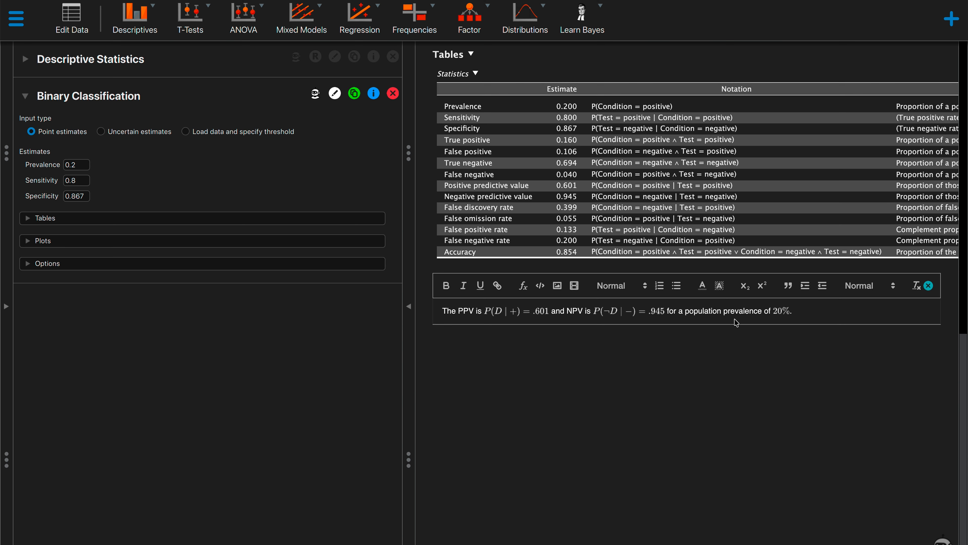
click(77, 165)
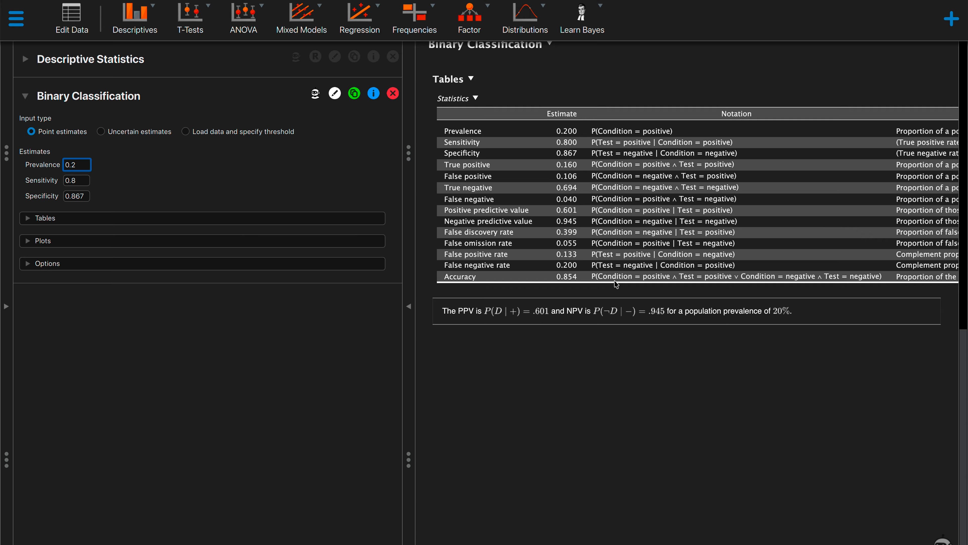
click(826, 315)
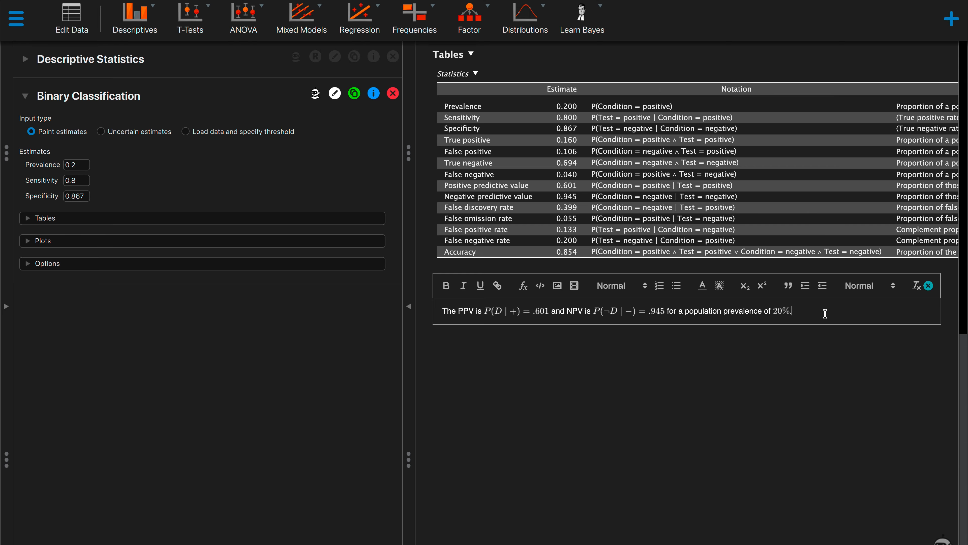
- Review the new_test frequency table, its prevalence, sensitivity and specificity note, and the distribution plots
scroll(826, 314, up, 15)
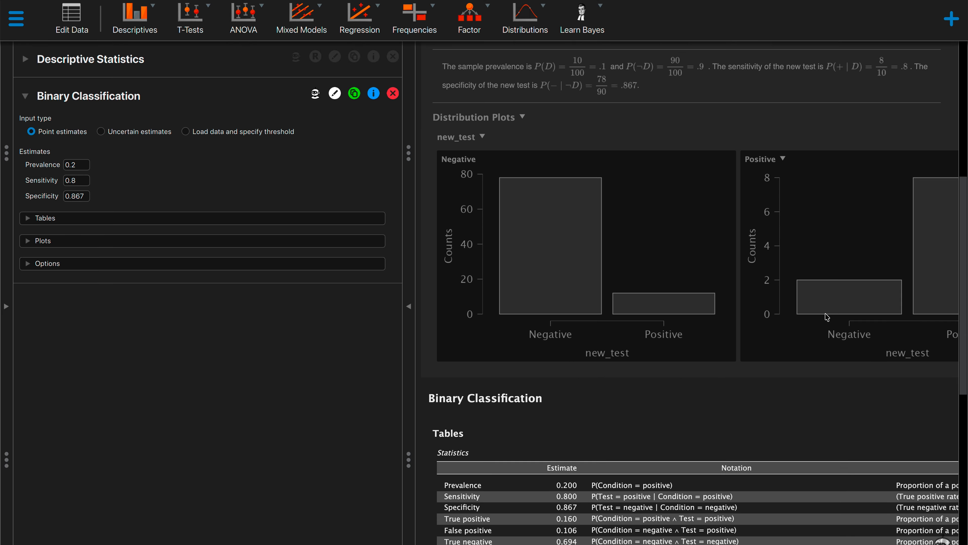
scroll(828, 316, down, 1)
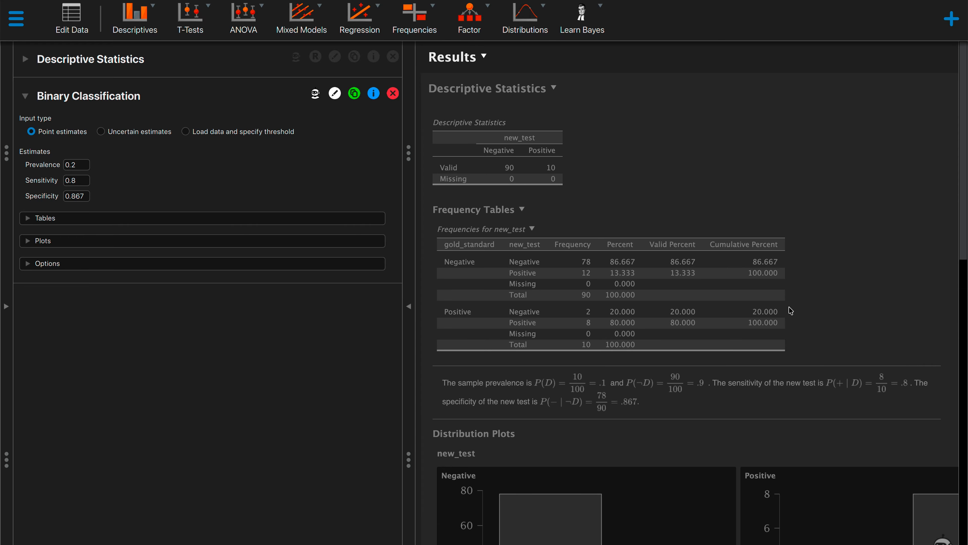
scroll(708, 260, down, 7)
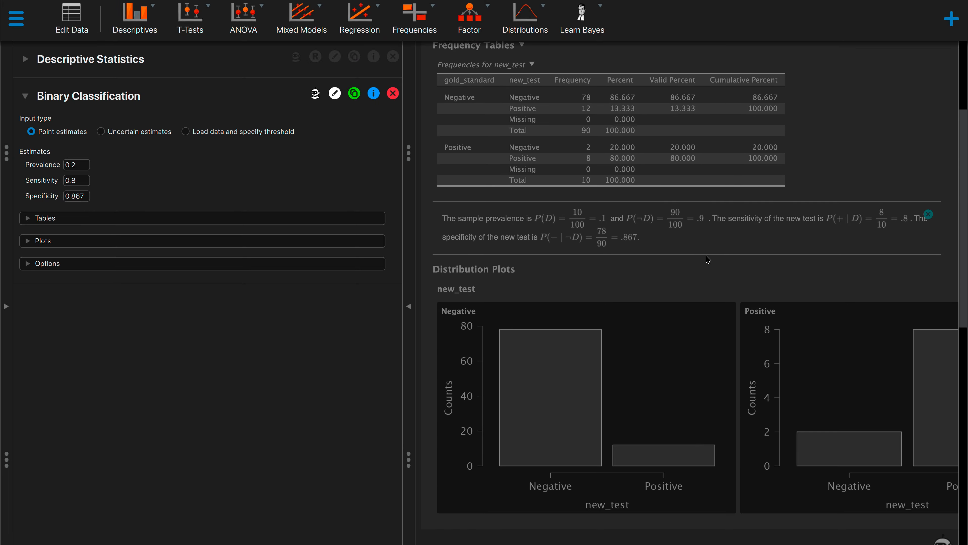